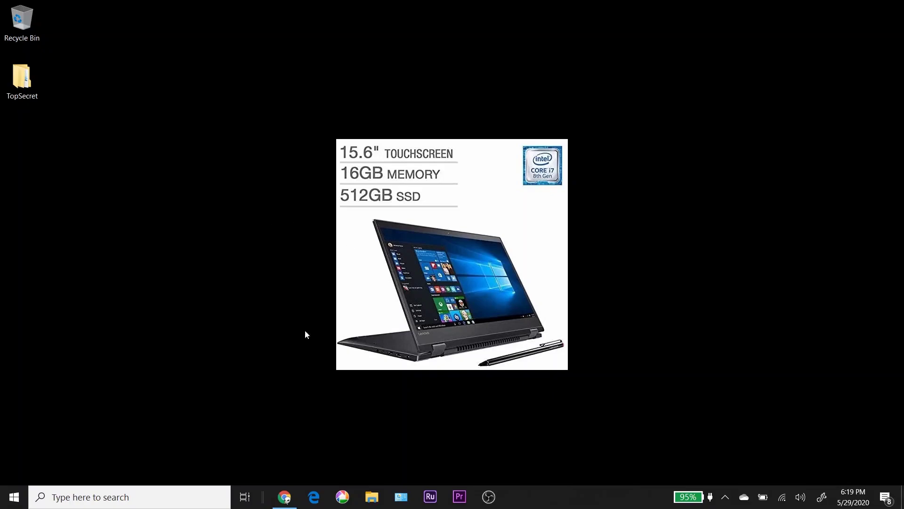
Step: Launch Premiere Rush from the taskbar, opening the TestVideo project
left_click(432, 492)
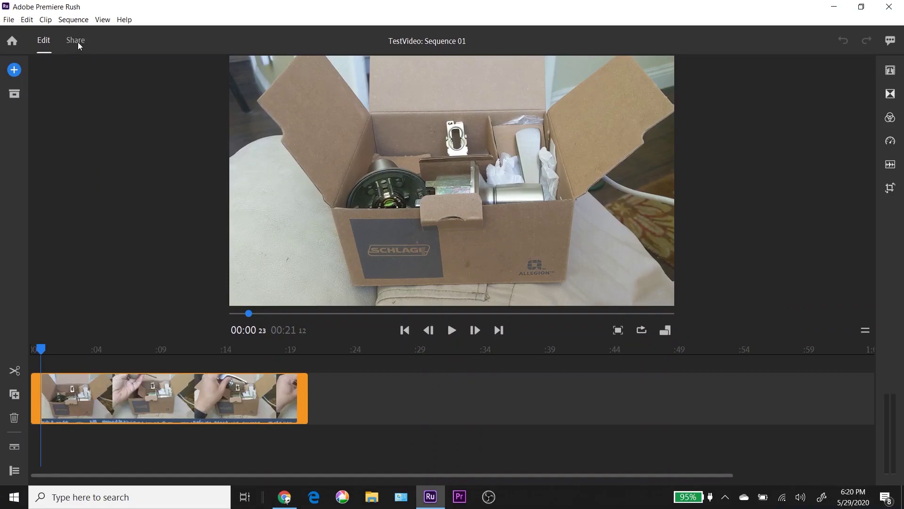
Step: Export the sequence locally as test1 and dismiss the resulting Media Encoder error
left_click(78, 41)
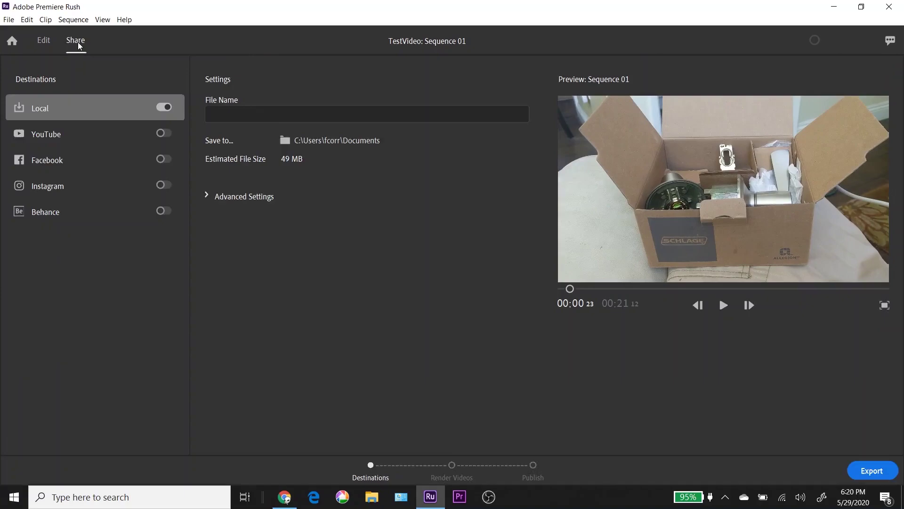
left_click(286, 110)
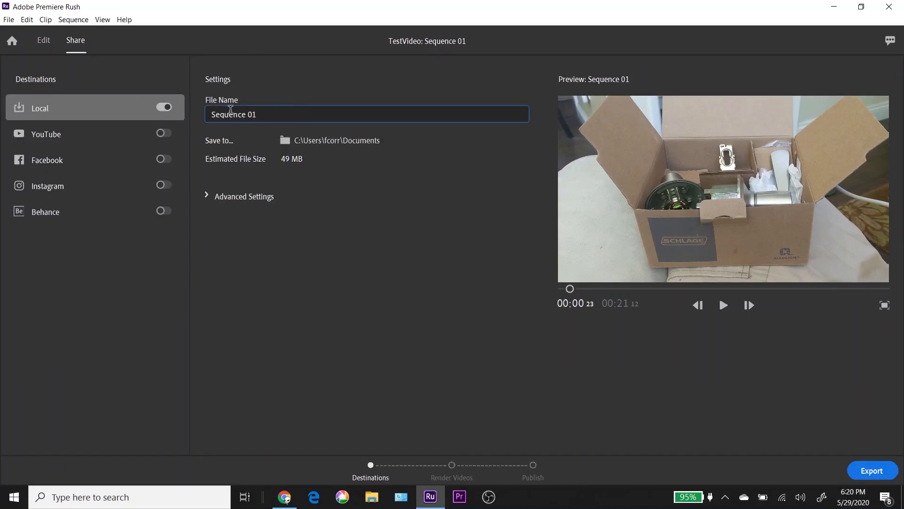
left_click_drag(276, 113, 178, 121)
type("test")
type("1")
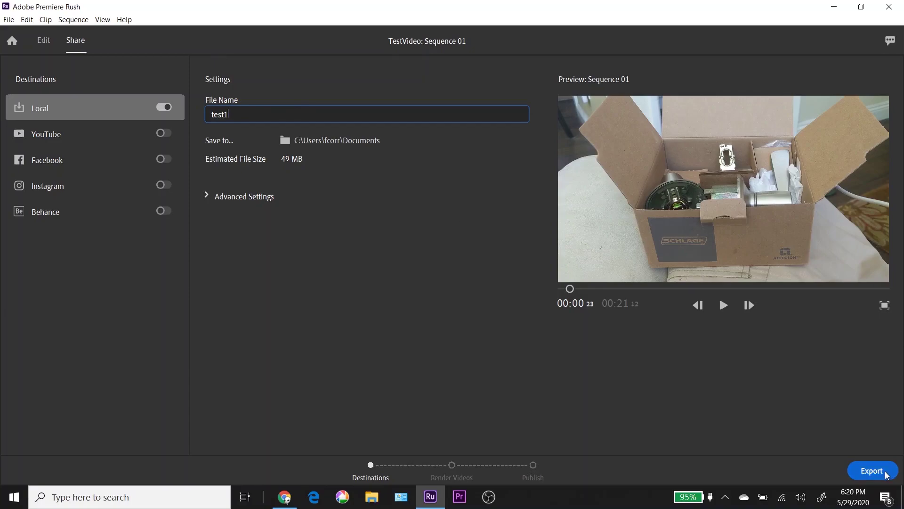
left_click(887, 473)
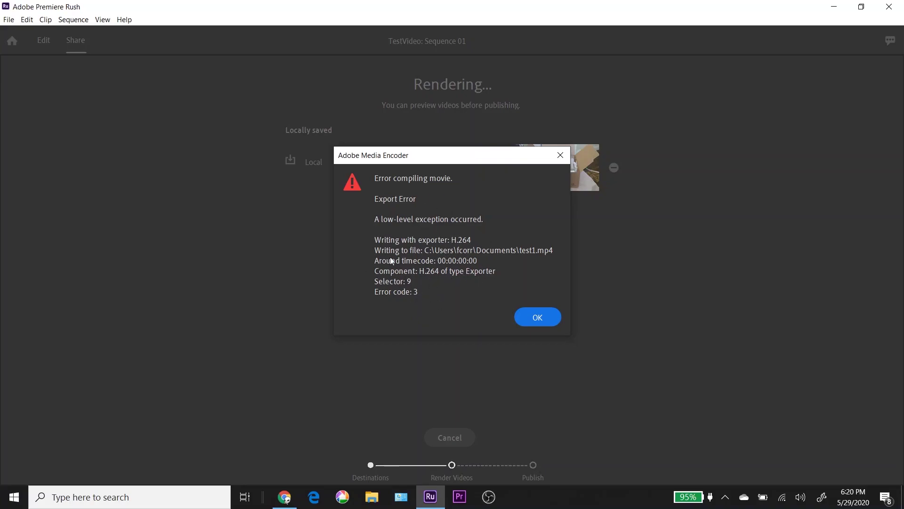
left_click(529, 316)
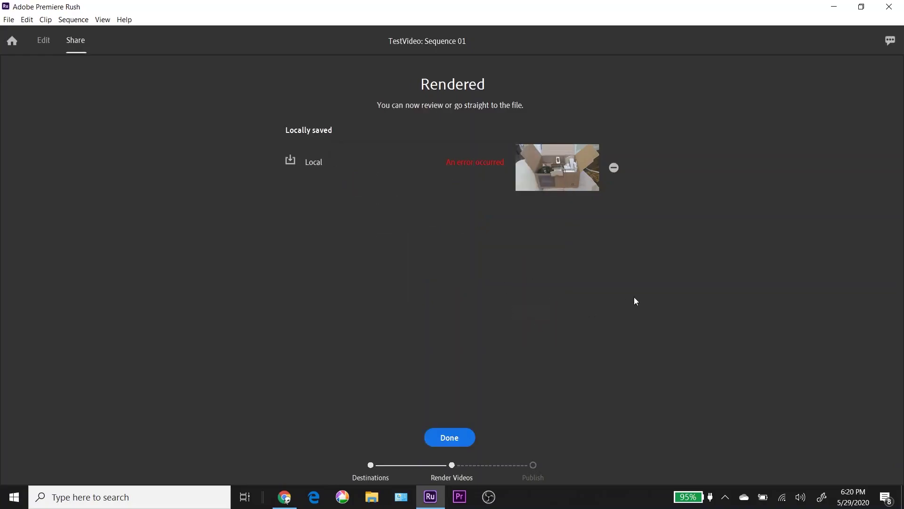
Step: Minimize Premiere Rush and open Device Manager through Windows search
left_click(834, 8)
left_click(86, 497)
type("d")
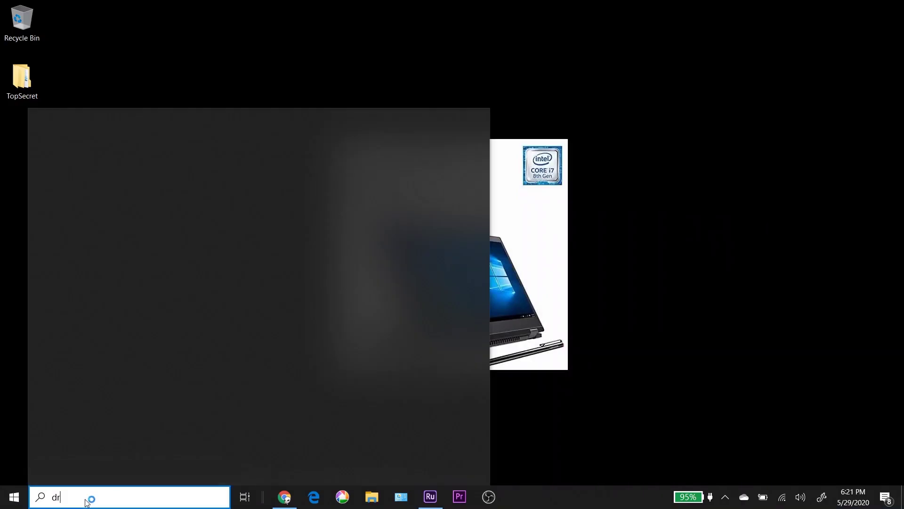
type("eve")
key("BackSpace")
type("ic")
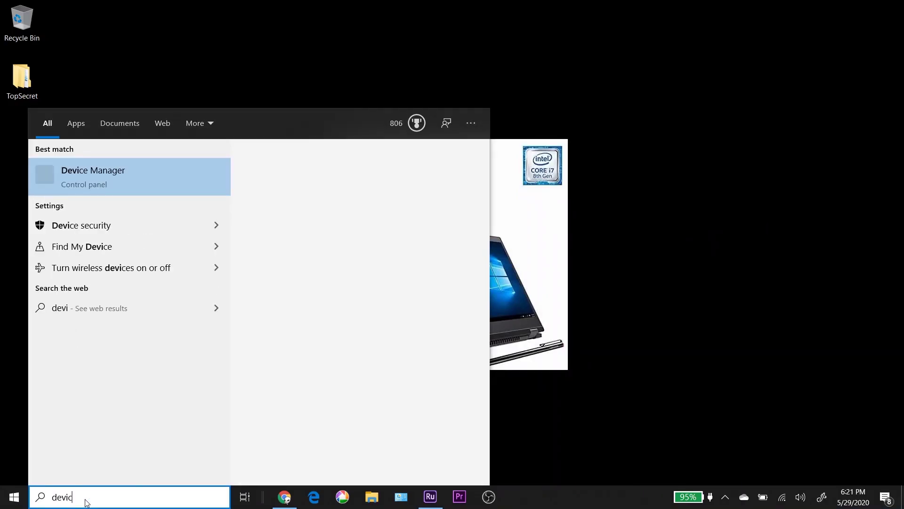
type("e")
key("Return")
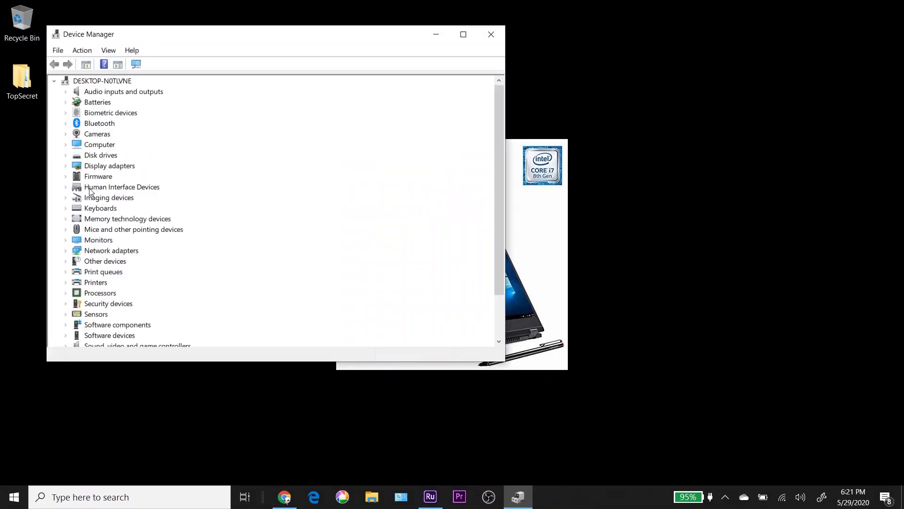
Step: Inspect the display adapters, bringing up the NVIDIA GeForce MX130's actions without choosing one
left_click(73, 252)
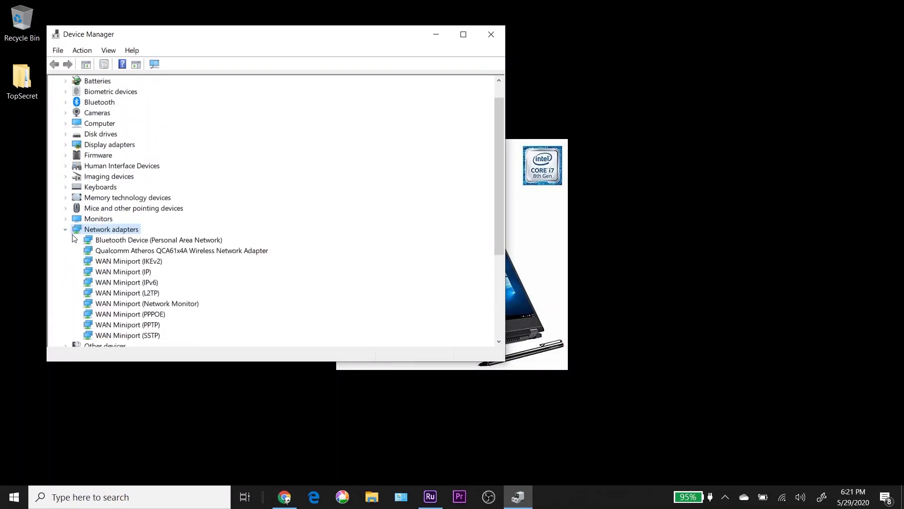
left_click(66, 229)
left_click(65, 144)
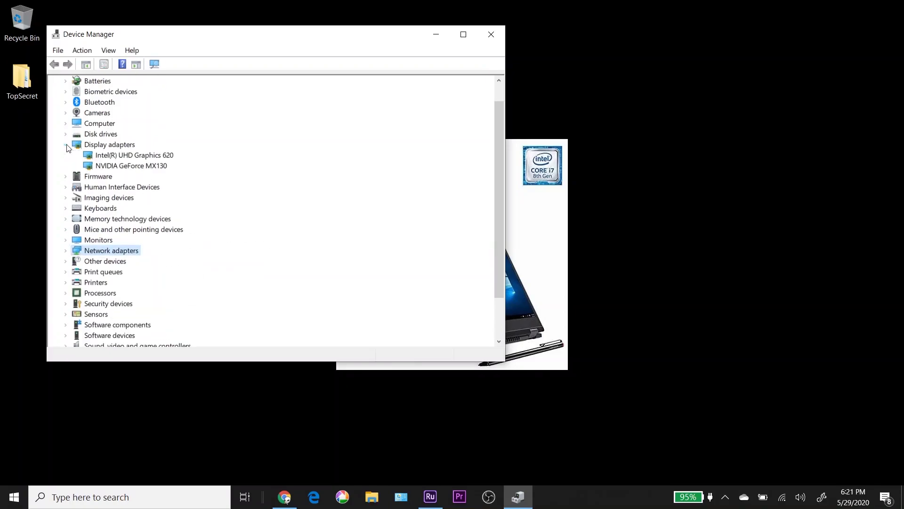
left_click(124, 166)
right_click(125, 167)
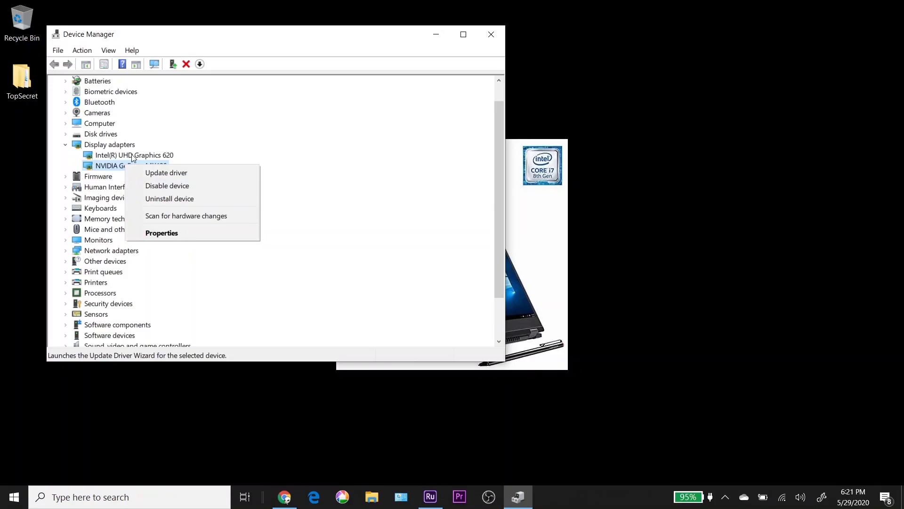
left_click(322, 159)
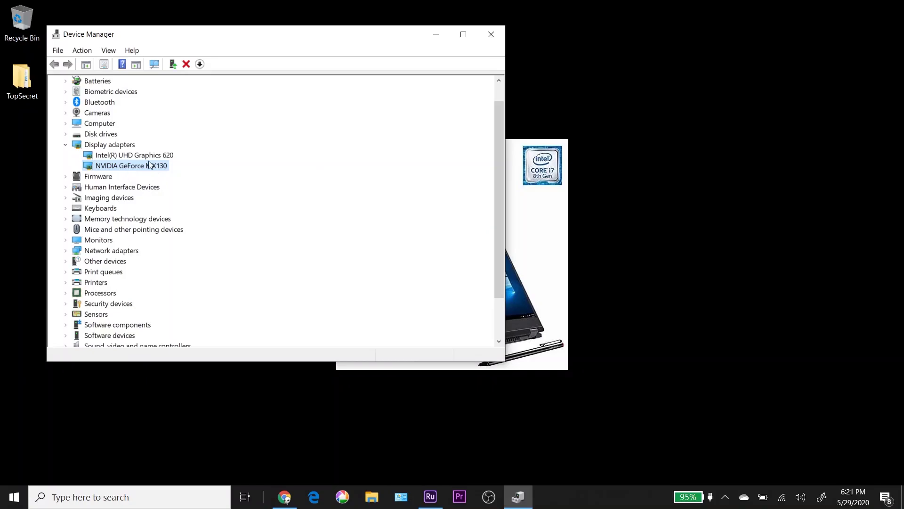
Step: Close Device Manager and Premiere Rush
left_click(487, 40)
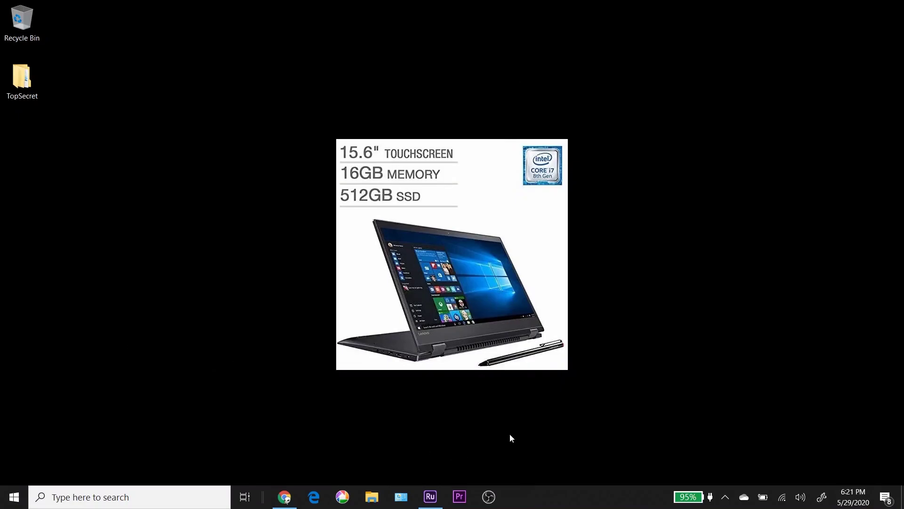
left_click(430, 496)
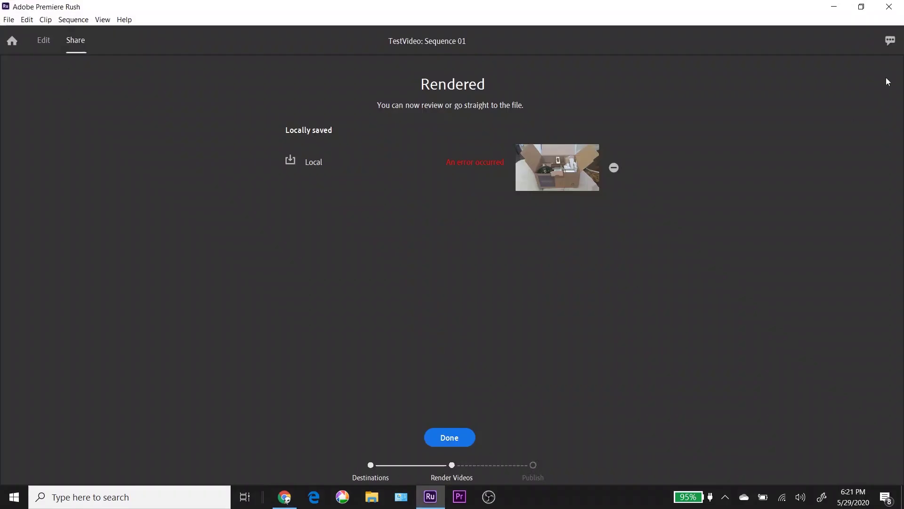
left_click(887, 8)
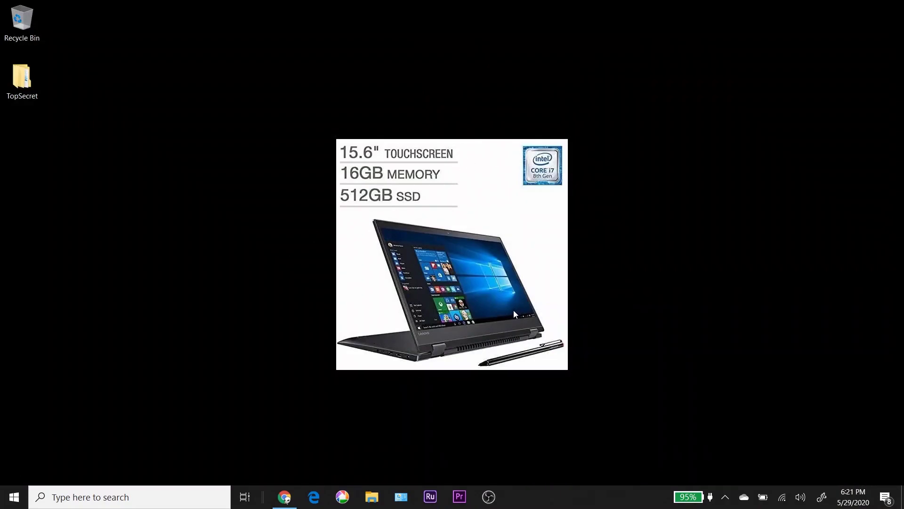
Step: Launch Creative Cloud Desktop and show the installed Premiere Rush's more-options menu
left_click(130, 495)
type("crea")
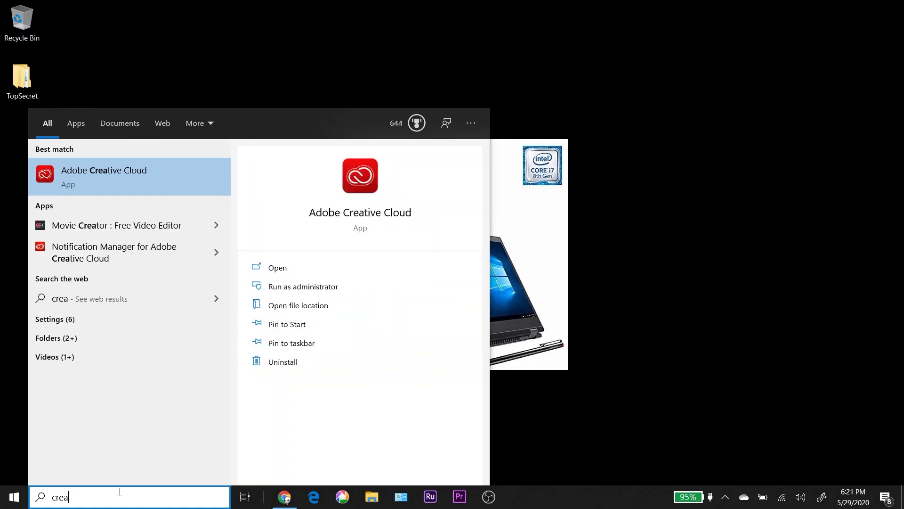
left_click(138, 165)
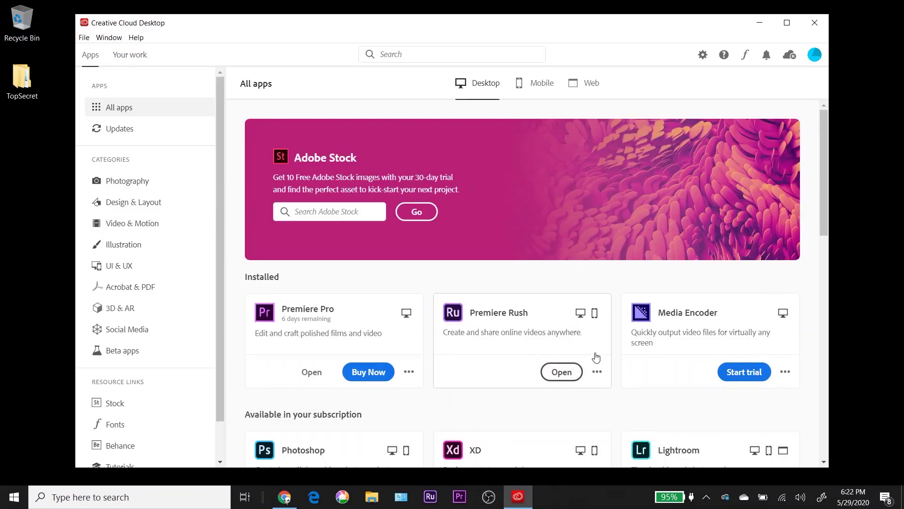
left_click(598, 371)
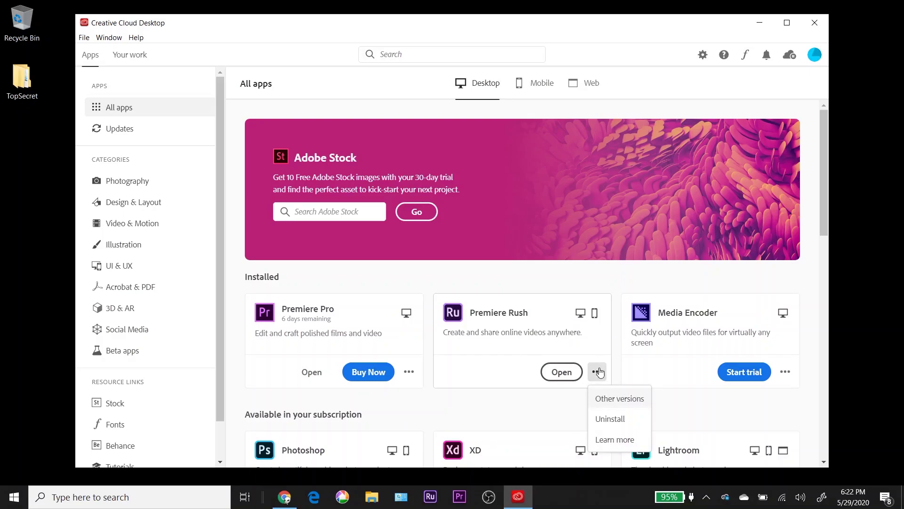
Step: Install Premiere Rush 1.5.8 from Other versions, confirming it replaces 1.5.12
left_click(619, 400)
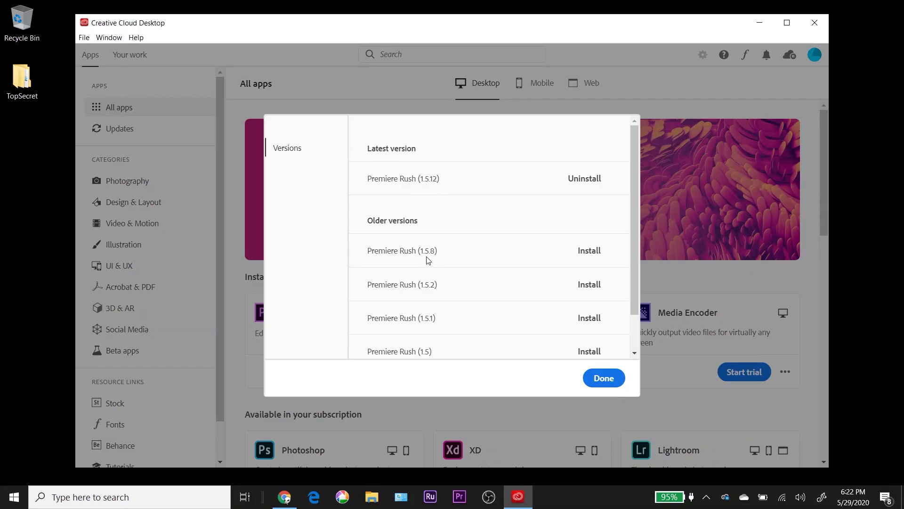
left_click(589, 250)
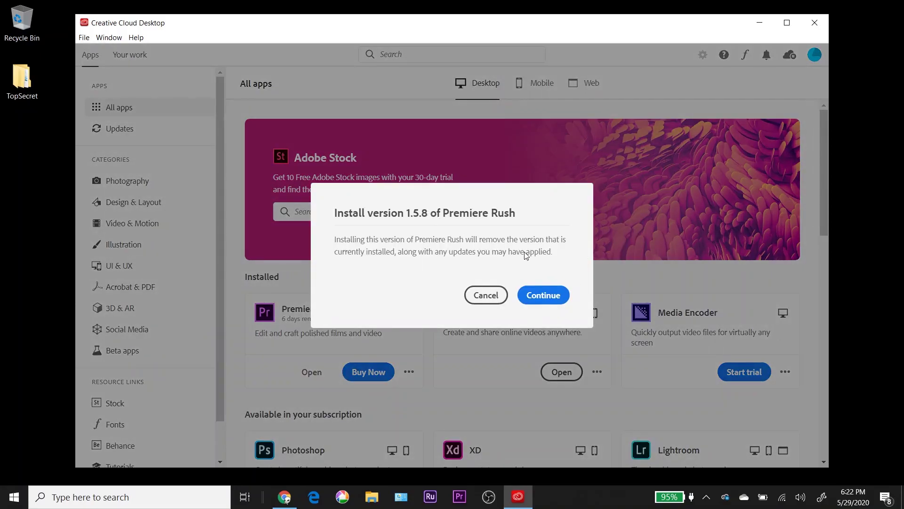
left_click(558, 292)
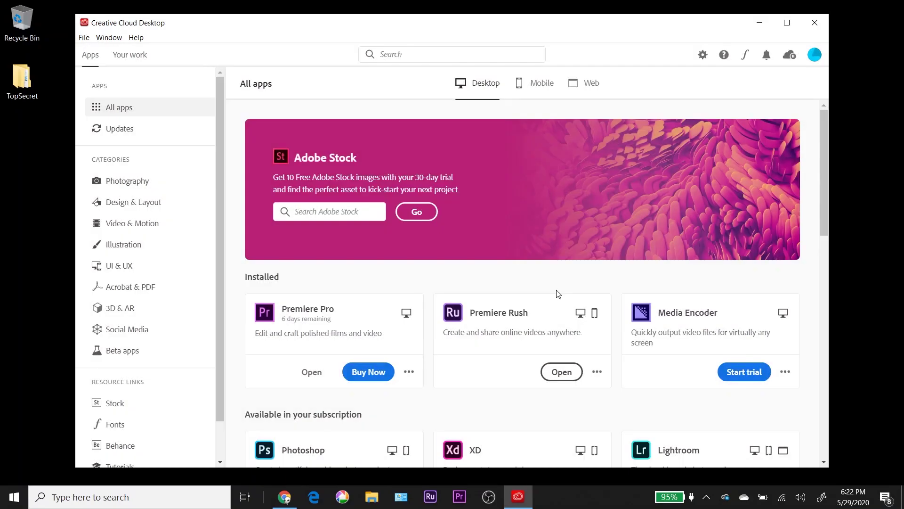
scroll(558, 294, "down", 1)
scroll(558, 293, "down", 2)
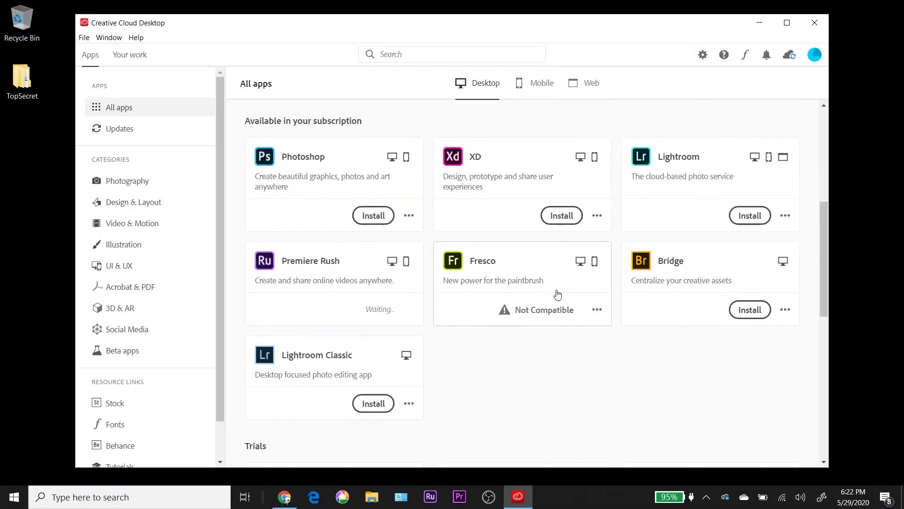
scroll(557, 294, "up", 3)
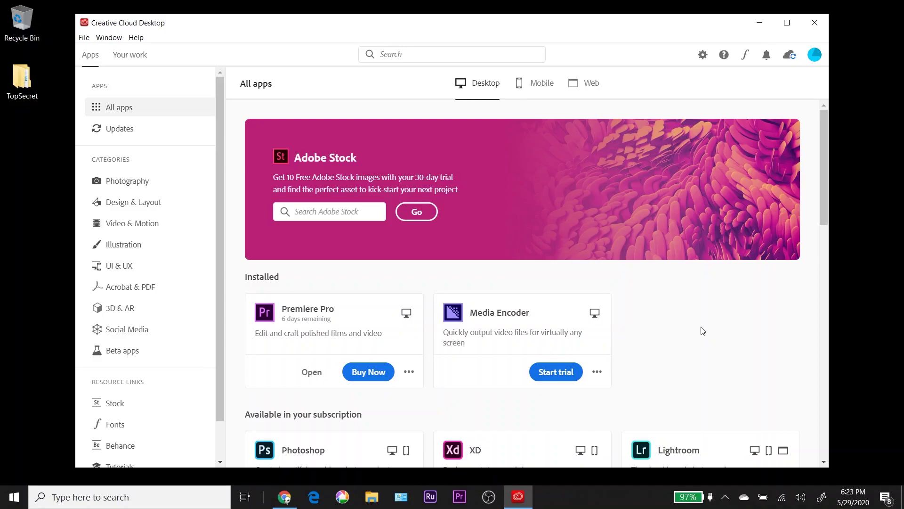
scroll(701, 331, "down", 4)
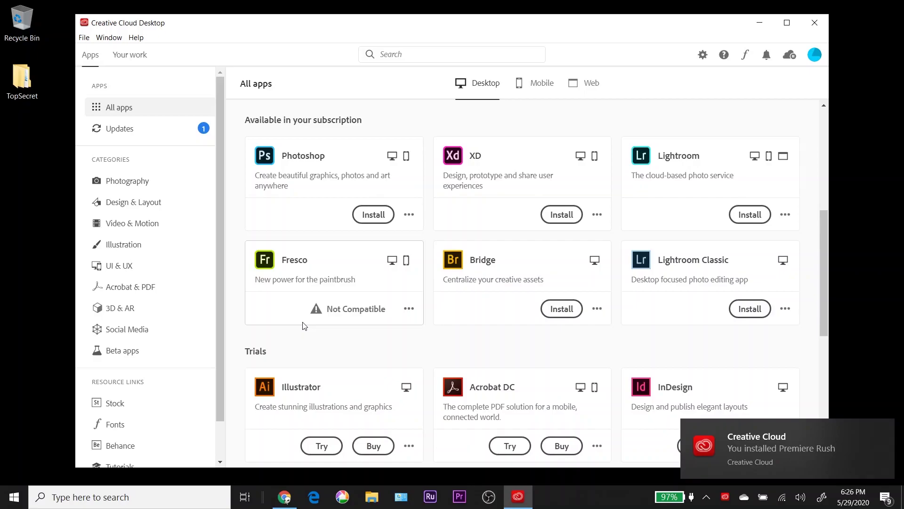
scroll(544, 349, "down", 3)
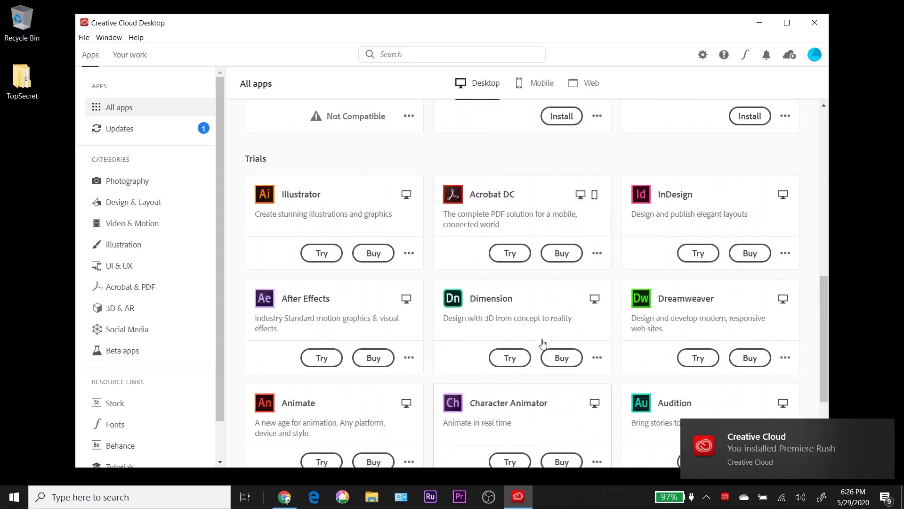
scroll(542, 343, "up", 8)
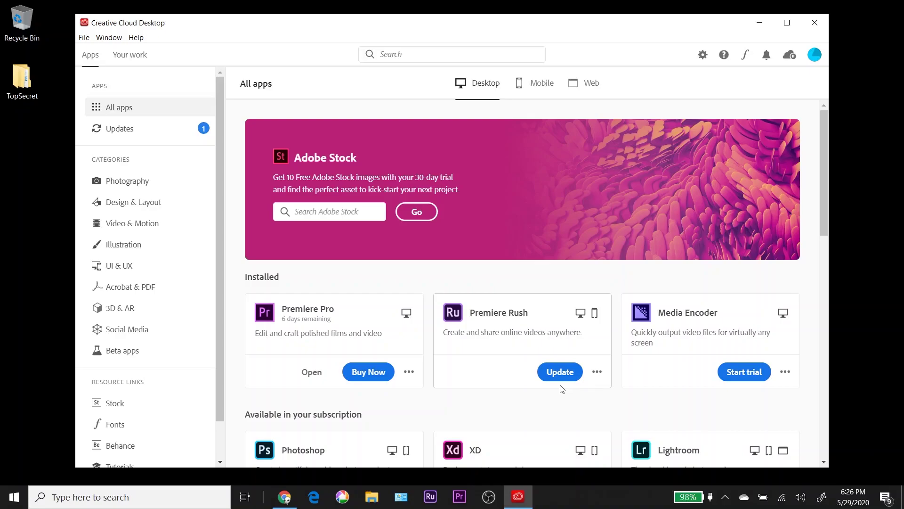
Step: Close Creative Cloud, relaunch Premiere Rush 1.5.8 and reopen the TestVideo project
left_click(814, 22)
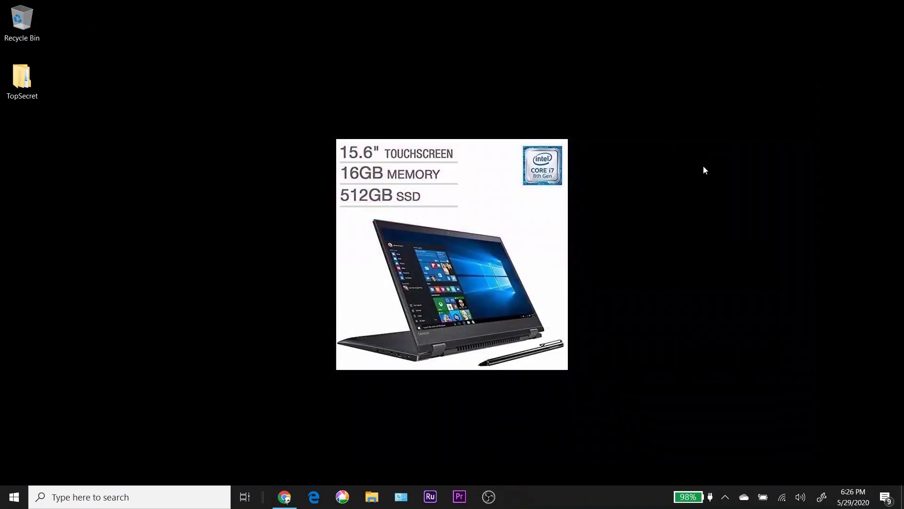
left_click(438, 496)
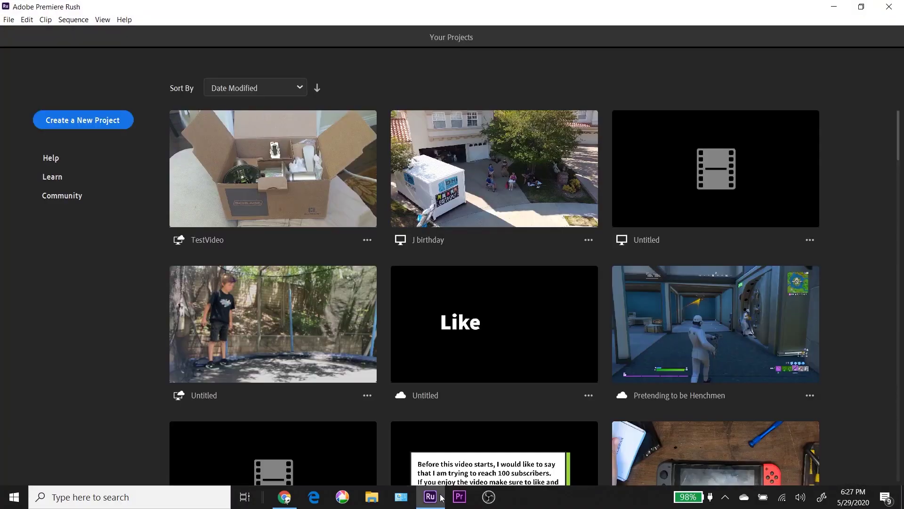
left_click(265, 172)
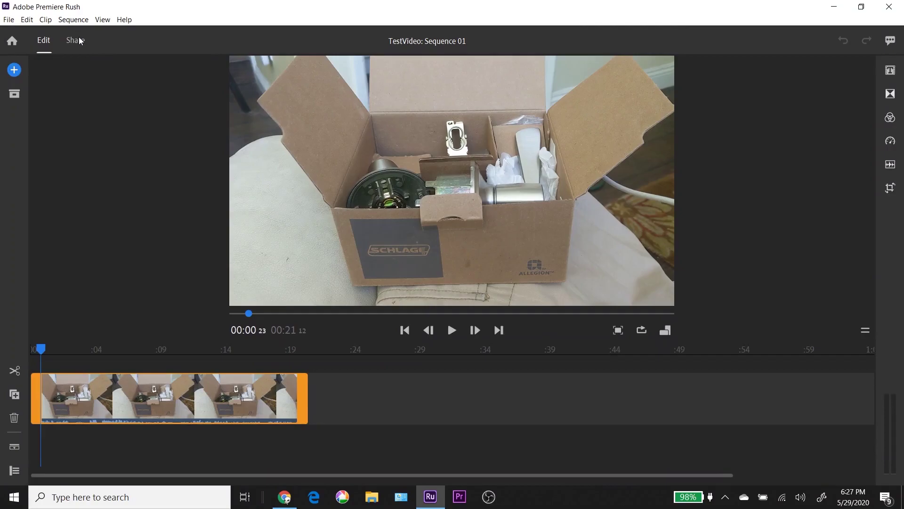
Step: Start rendering test1.mp4, verify version 1.5.8 in Help > About, then cancel the render
left_click(78, 40)
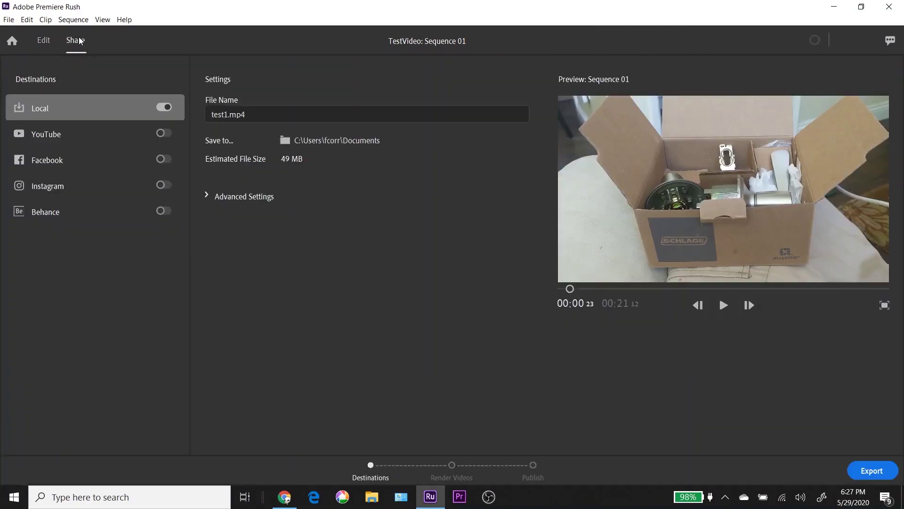
left_click(874, 476)
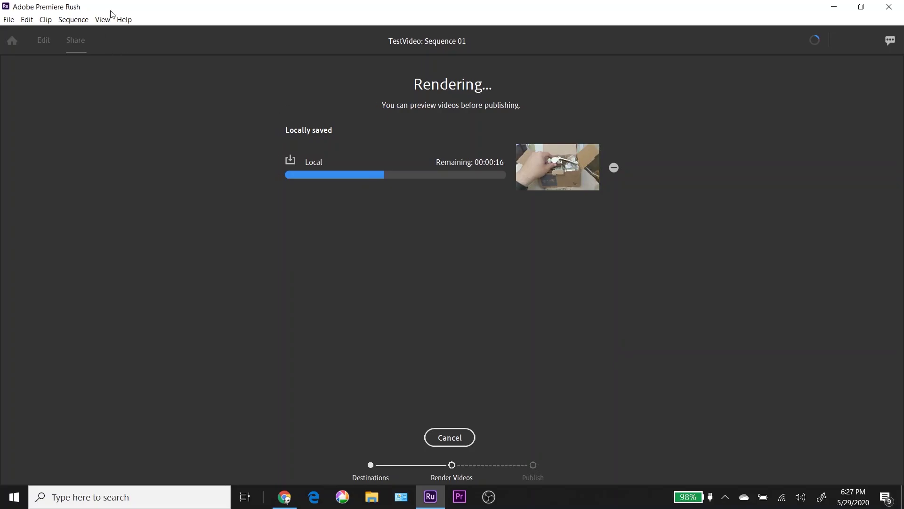
left_click(121, 20)
left_click(165, 120)
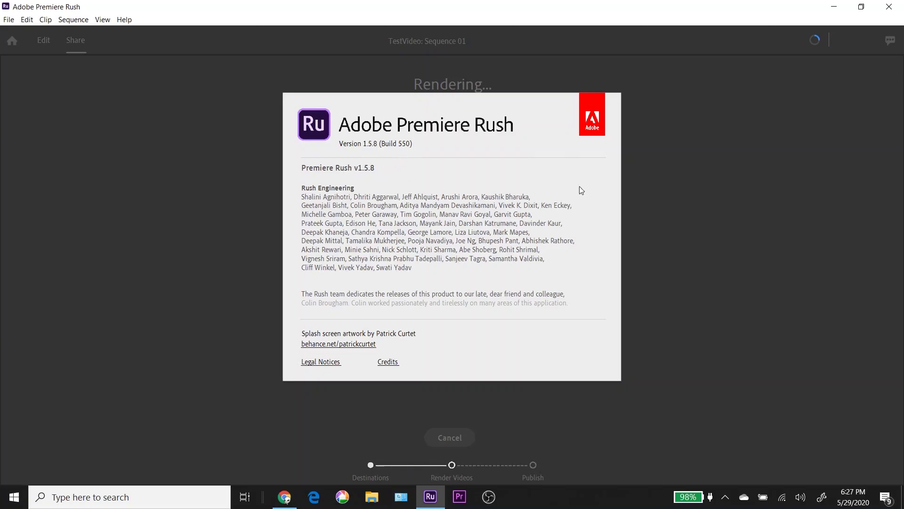
left_click(482, 171)
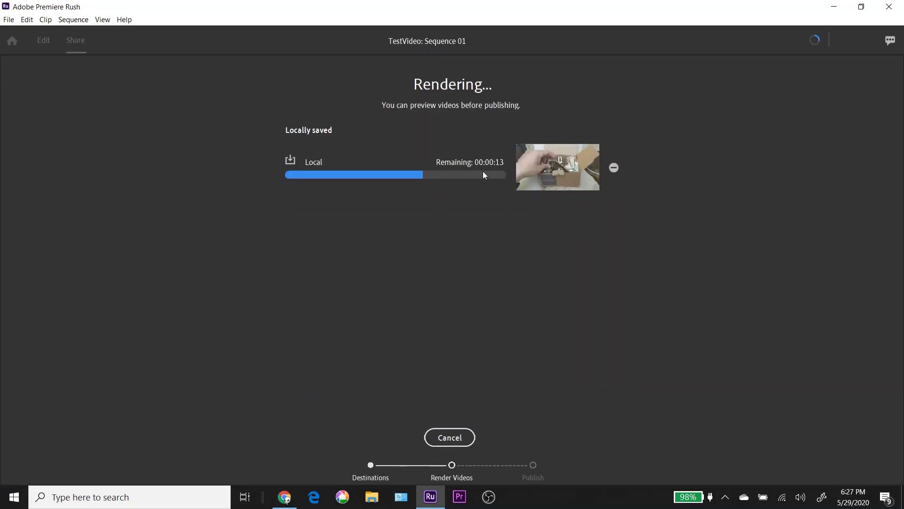
left_click(436, 439)
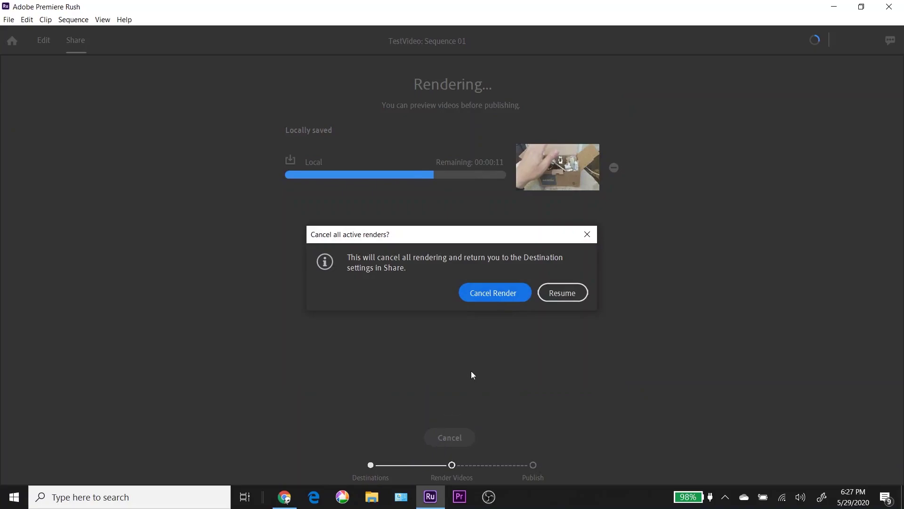
left_click(519, 299)
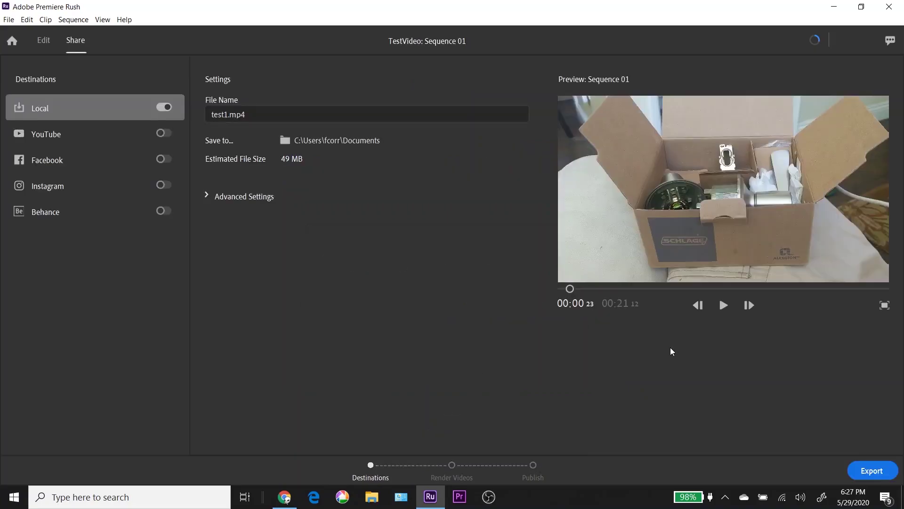